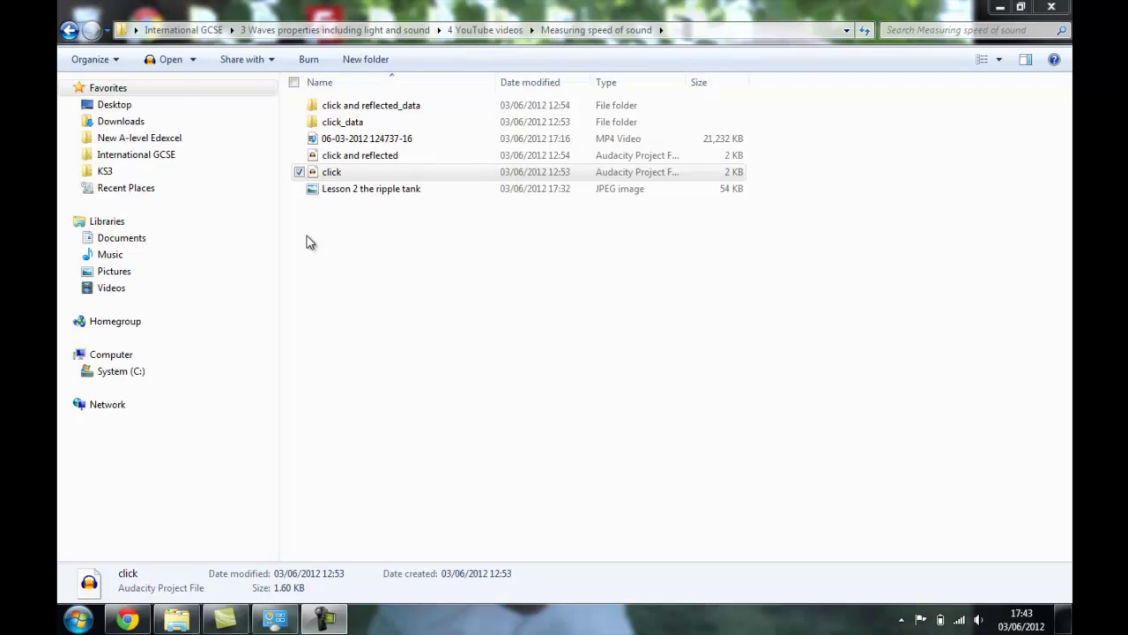
Select the 'click' Audacity project file in the Measuring speed of sound folder
{"action": "left_click", "coordinate": [342, 175]}
Open the 'click' project in Audacity and dismiss the welcome message
{"action": "double_click", "coordinate": [343, 179]}
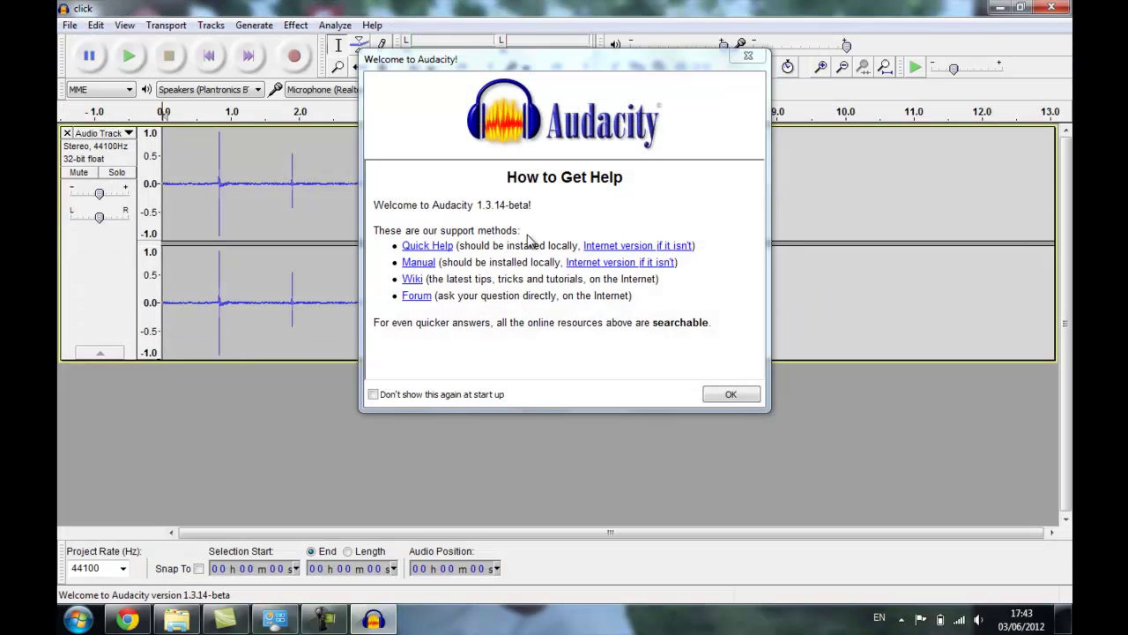
{"action": "left_click", "coordinate": [739, 394]}
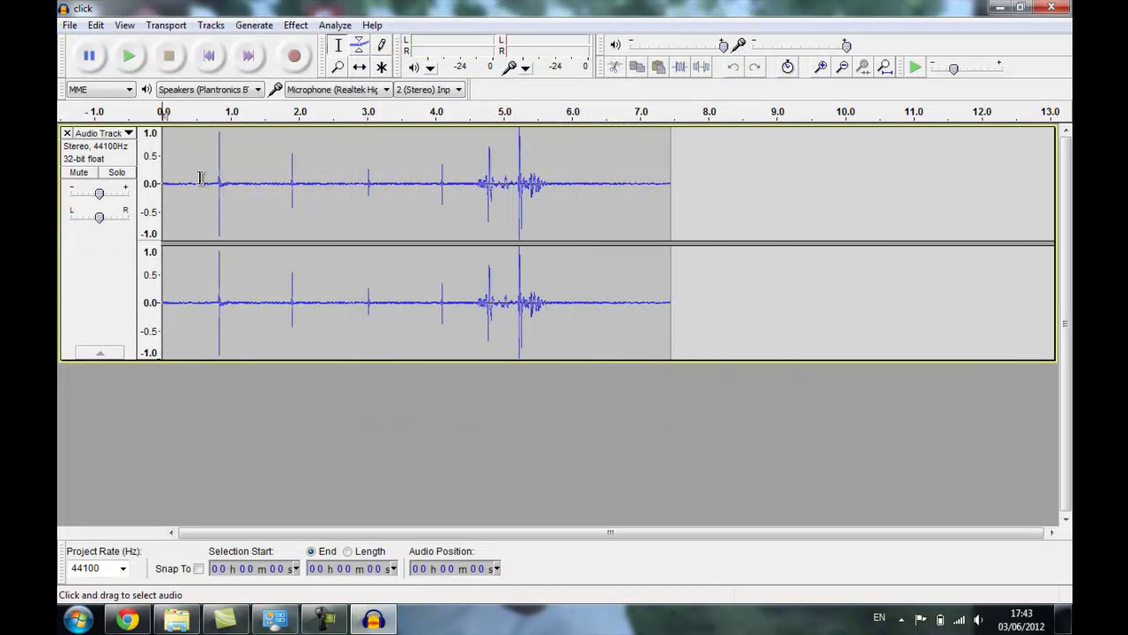
{"action": "left_click_drag", "start_coordinate": [203, 179], "coordinate": [233, 179]}
Play the recording, then select a short region around the first click near 1.0 s
{"action": "left_click", "coordinate": [130, 56]}
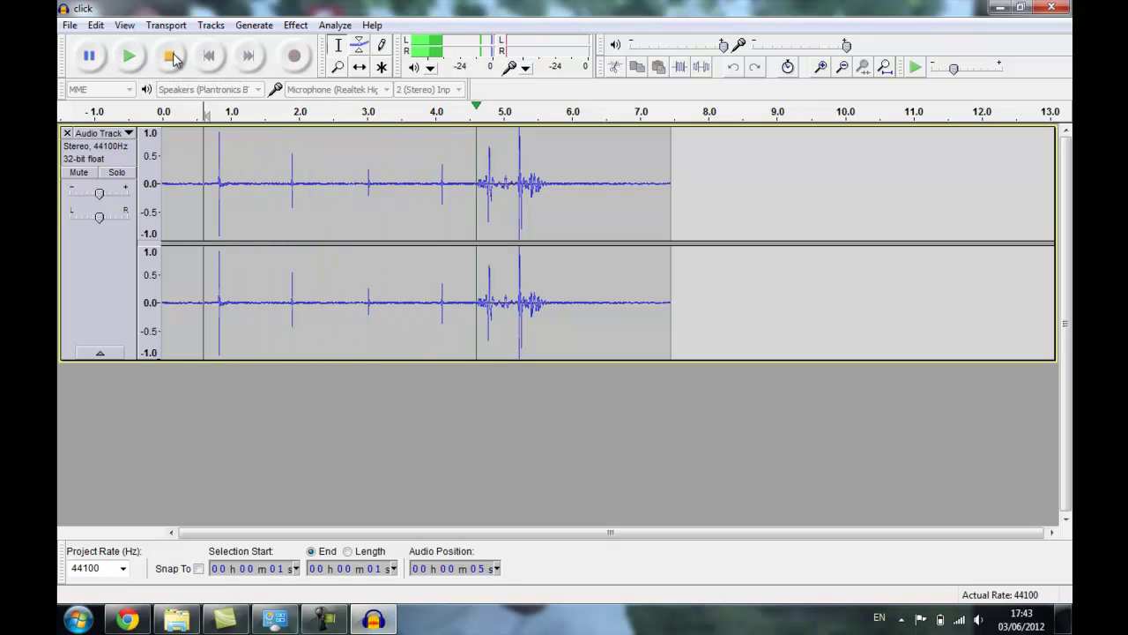
{"action": "key", "text": "space"}
{"action": "left_click_drag", "start_coordinate": [221, 181], "coordinate": [231, 180]}
{"action": "left_click", "coordinate": [204, 178]}
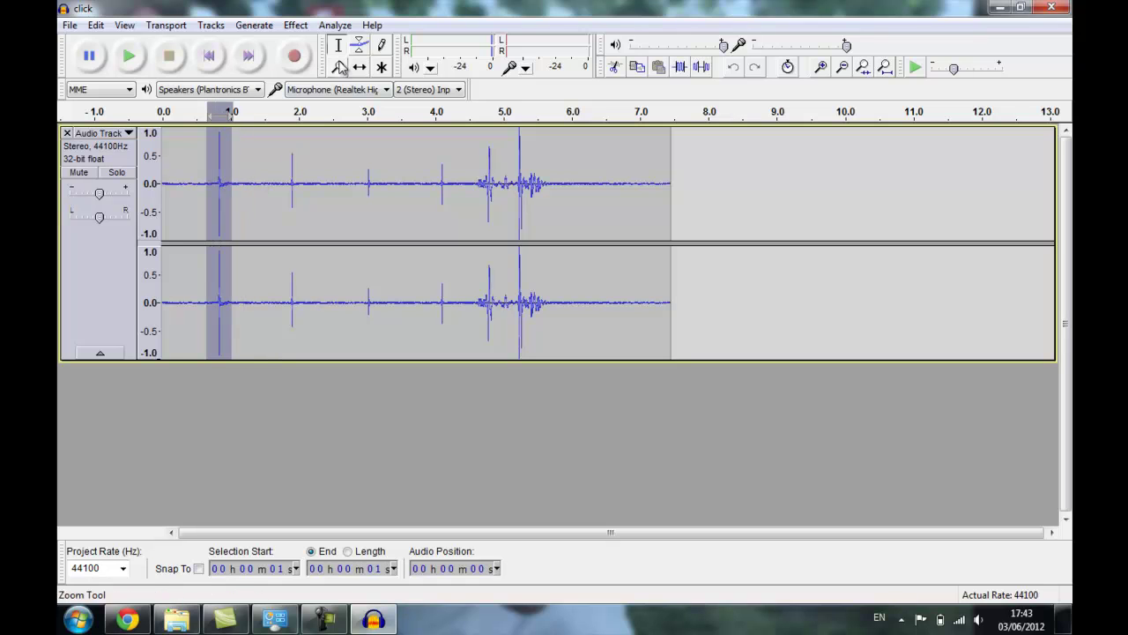
Zoom in four times on the first click and audition the 0.81–0.85 s stretch
{"action": "left_click", "coordinate": [820, 68]}
{"action": "left_click", "coordinate": [820, 68]}
{"action": "left_click", "coordinate": [821, 68]}
{"action": "left_click", "coordinate": [821, 67]}
{"action": "left_click", "coordinate": [821, 68]}
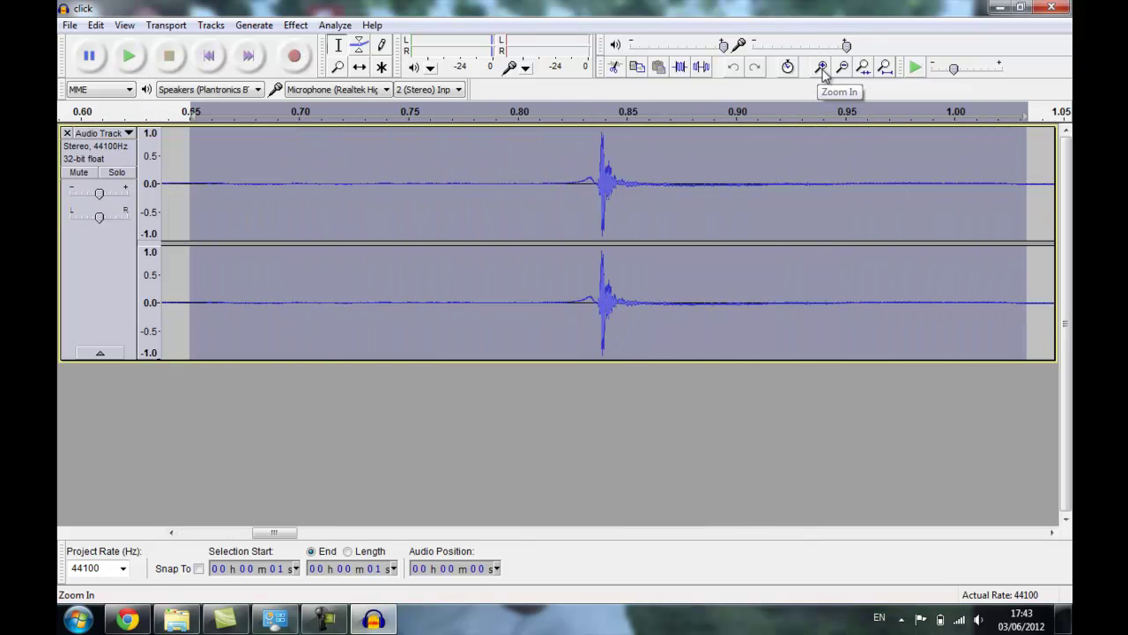
{"action": "left_click", "coordinate": [683, 234]}
{"action": "left_click_drag", "start_coordinate": [532, 199], "coordinate": [599, 215]}
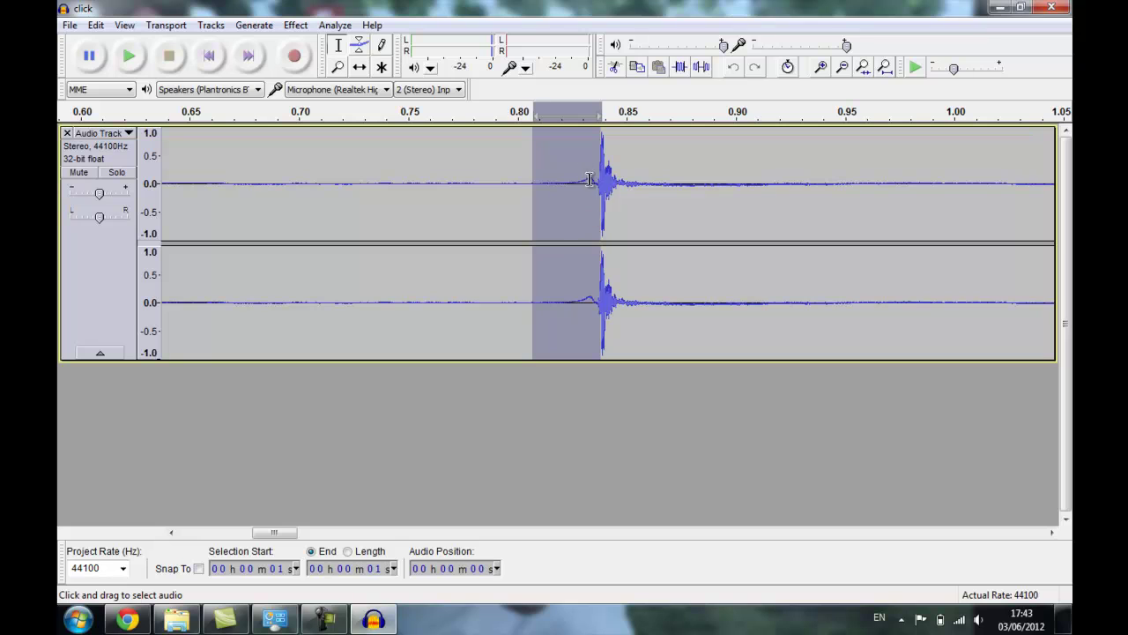
{"action": "left_click", "coordinate": [126, 63]}
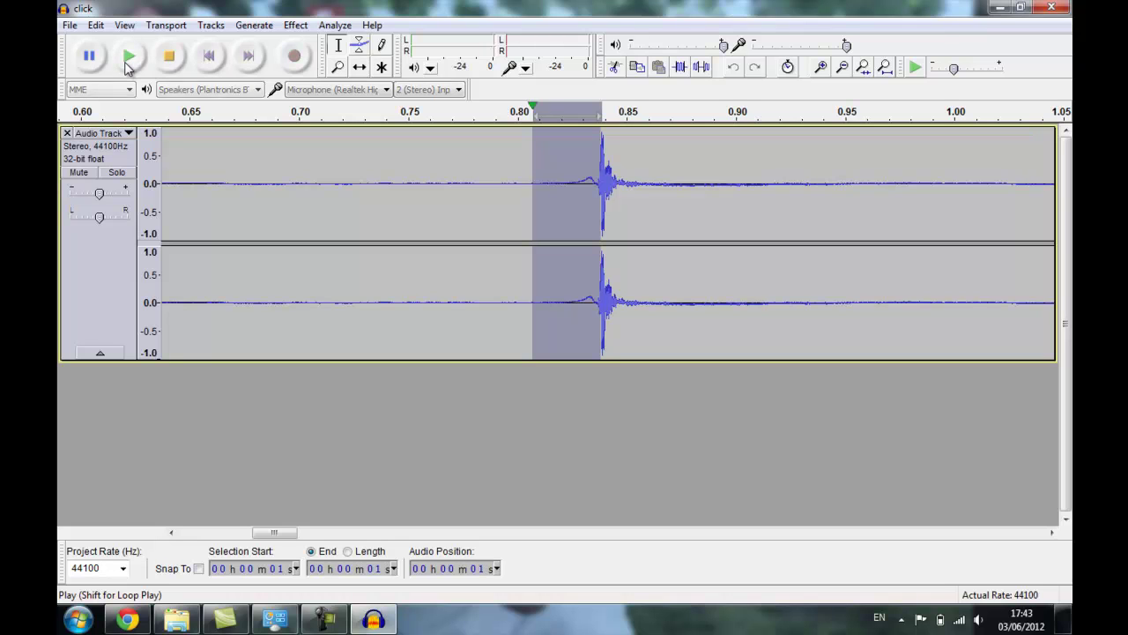
Audition narrow selections around the click peak, widening to about 0.834–0.858 s
{"action": "left_click", "coordinate": [640, 175]}
{"action": "left_click_drag", "start_coordinate": [600, 179], "coordinate": [614, 181]}
{"action": "left_click", "coordinate": [130, 63]}
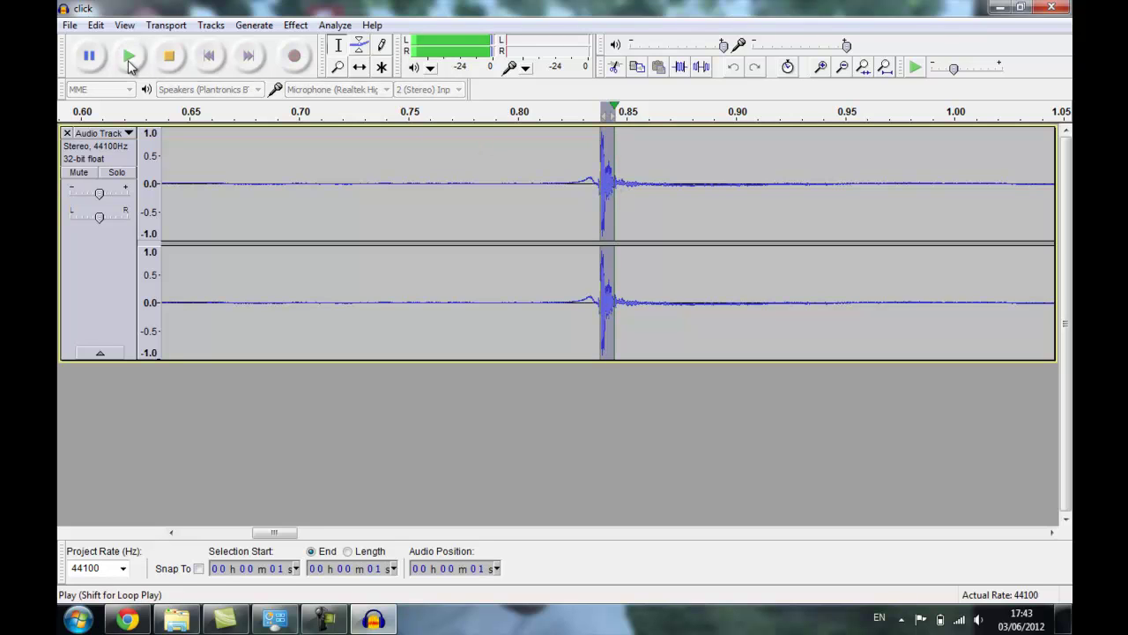
{"action": "left_click", "coordinate": [599, 194]}
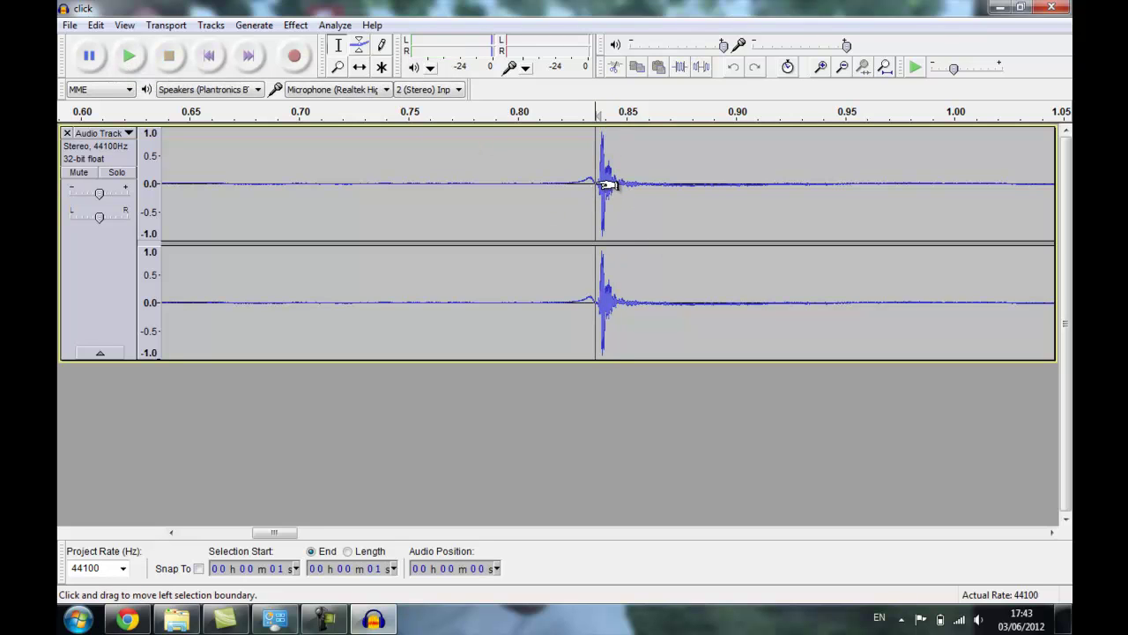
{"action": "left_click_drag", "start_coordinate": [598, 184], "coordinate": [617, 192]}
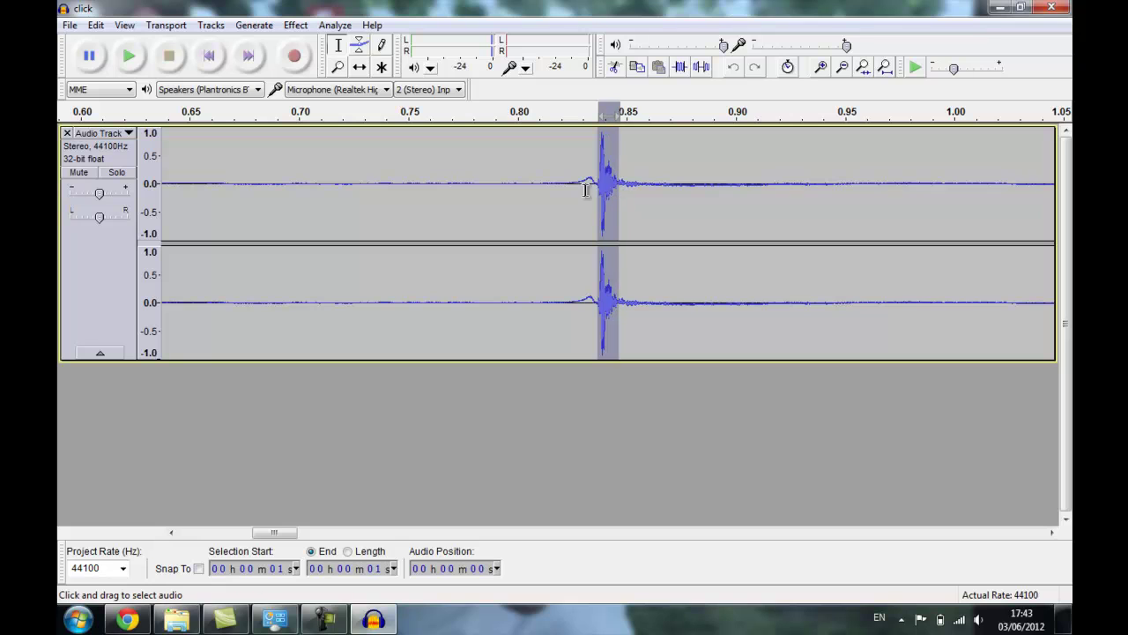
{"action": "left_click", "coordinate": [135, 61]}
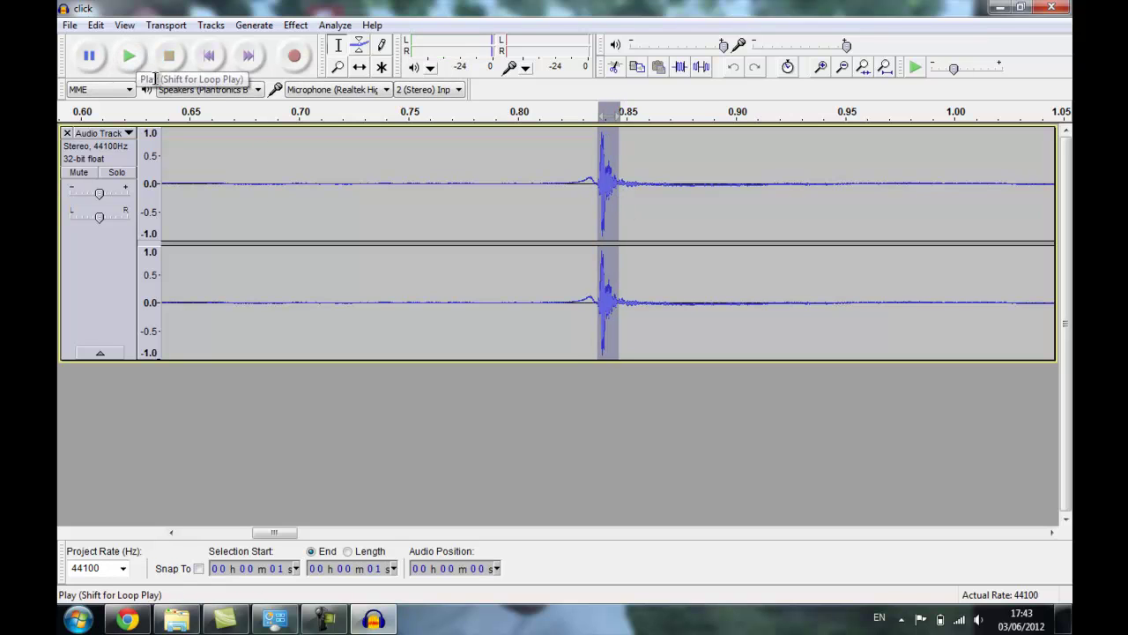
{"action": "left_click_drag", "start_coordinate": [571, 203], "coordinate": [645, 213]}
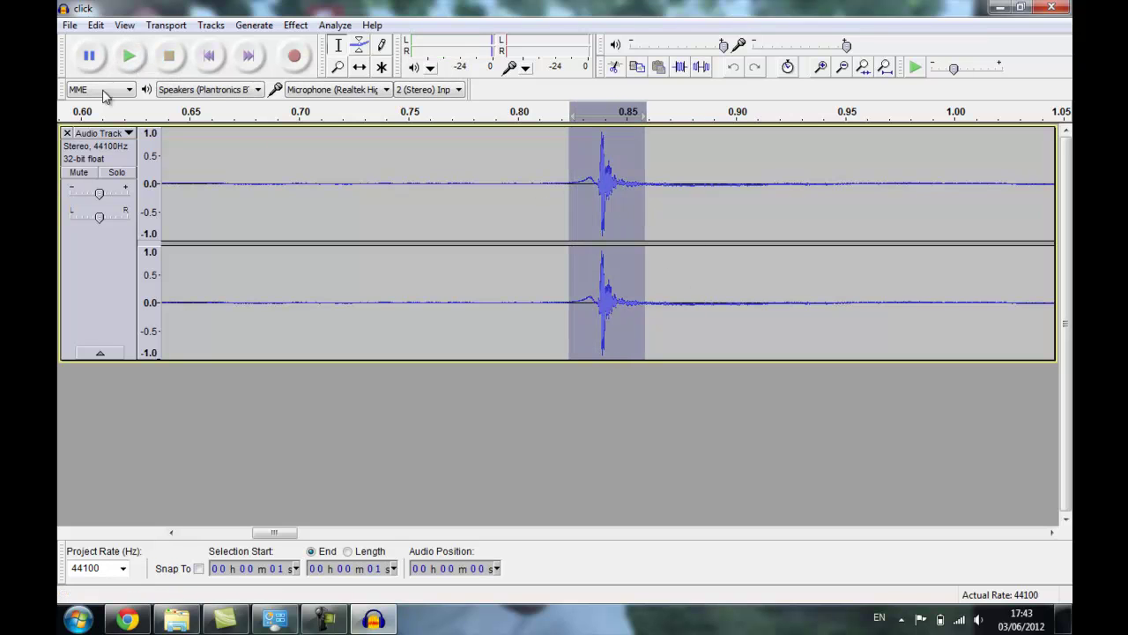
{"action": "left_click", "coordinate": [129, 58]}
Zoom in twice more and mark the click's peak at about 0.8475 s
{"action": "left_click", "coordinate": [822, 68]}
{"action": "left_click", "coordinate": [821, 68]}
{"action": "left_click", "coordinate": [821, 67]}
{"action": "left_click", "coordinate": [719, 274]}
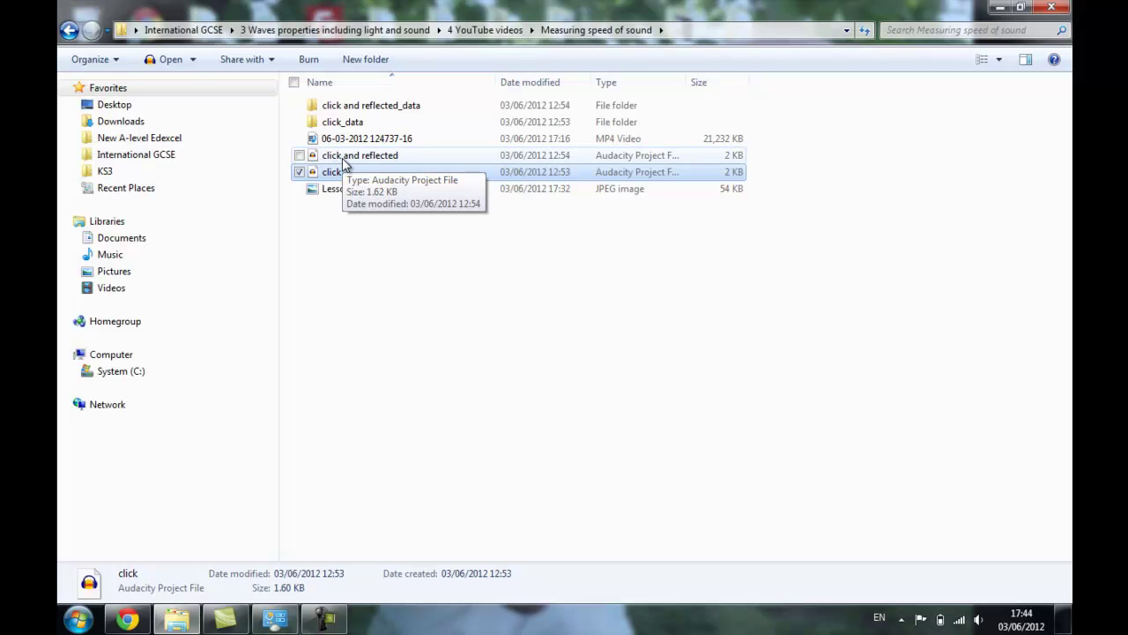
Open the 'click and reflected' project and dismiss the Audacity welcome message
{"action": "left_click", "coordinate": [344, 159]}
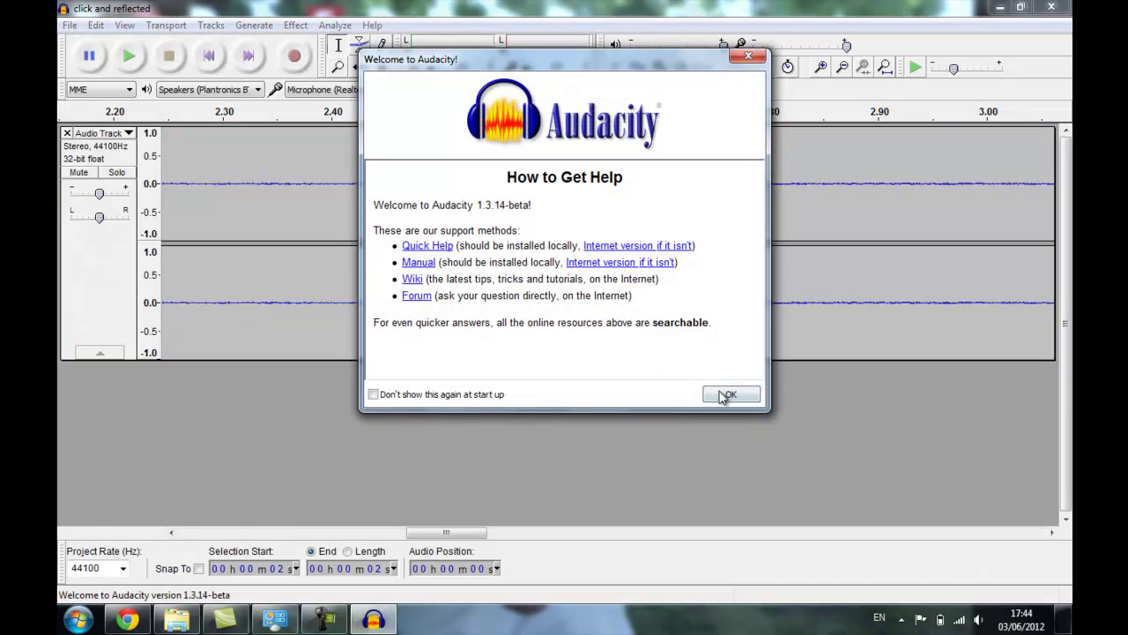
{"action": "left_click", "coordinate": [726, 393]}
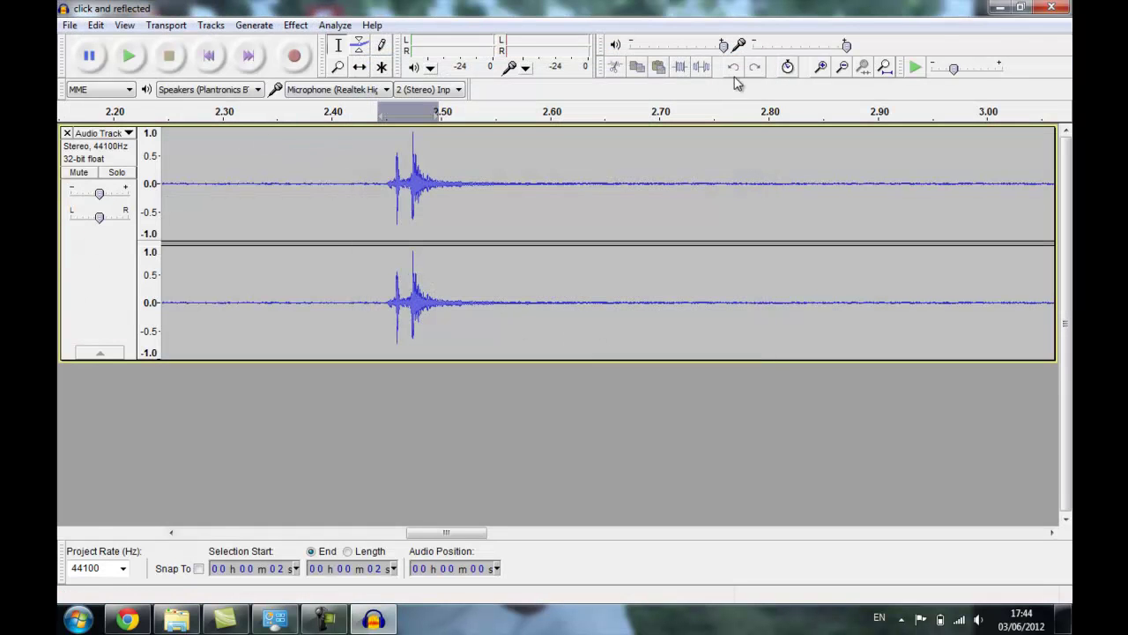
Zoom out to the whole recording, play it from the start, and select the spike around 2.3–2.65 s
{"action": "double_click", "coordinate": [842, 68]}
{"action": "left_click", "coordinate": [842, 68]}
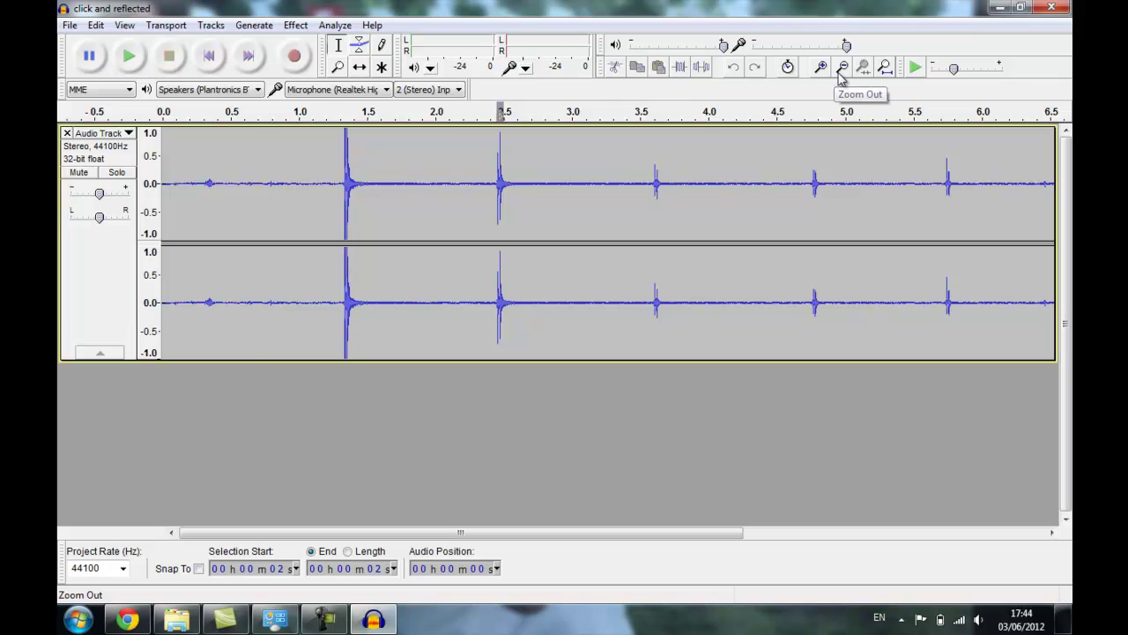
{"action": "left_click", "coordinate": [843, 68]}
{"action": "left_click", "coordinate": [189, 175]}
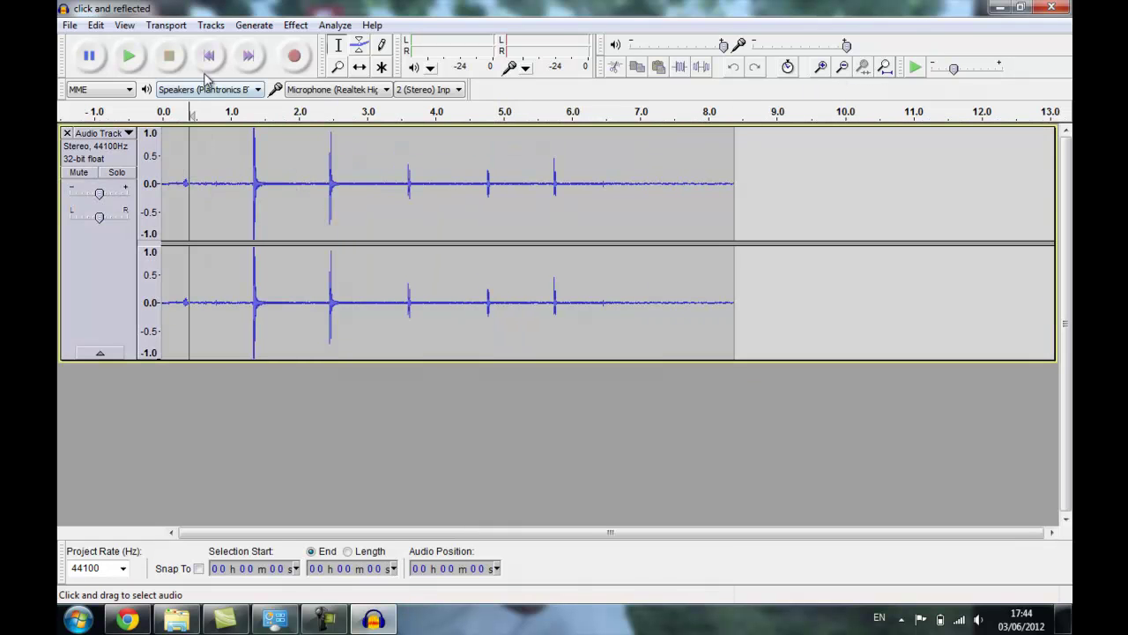
{"action": "left_click", "coordinate": [130, 56]}
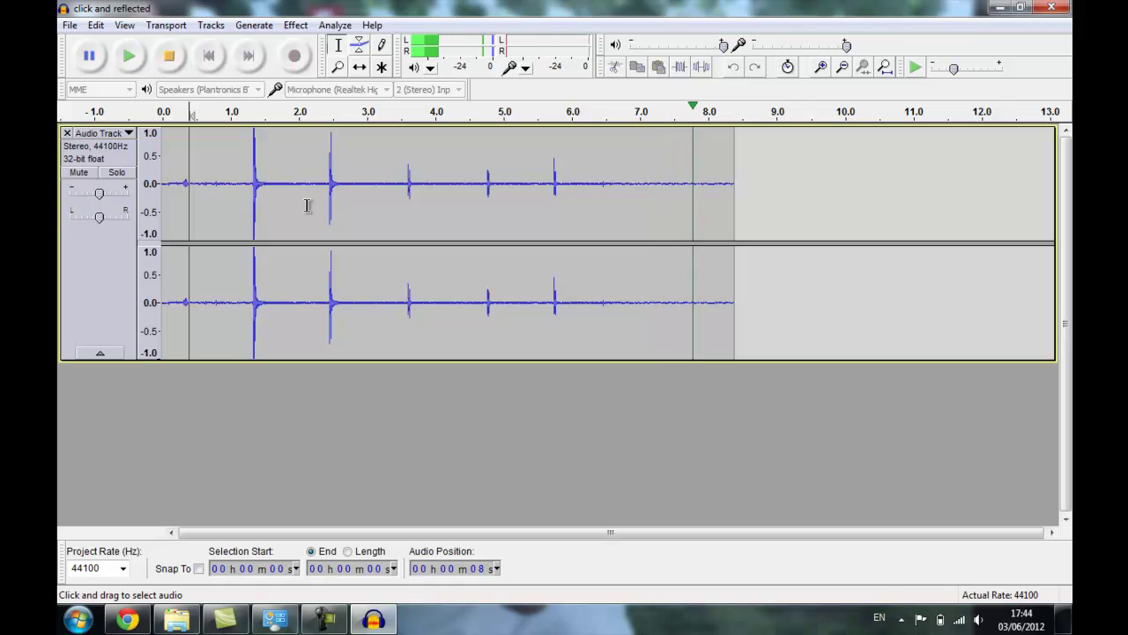
{"action": "left_click_drag", "start_coordinate": [321, 189], "coordinate": [343, 190]}
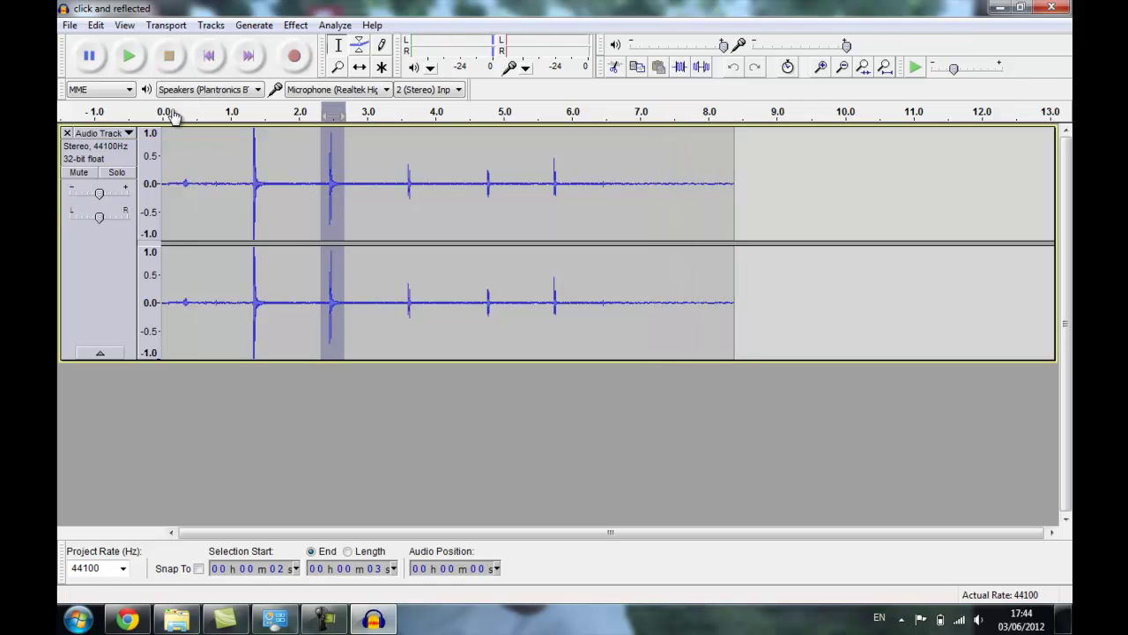
Zoom in twice, audition the burst around 2.45–2.50 s, and mark just before it
{"action": "left_click", "coordinate": [824, 67]}
{"action": "left_click", "coordinate": [824, 67]}
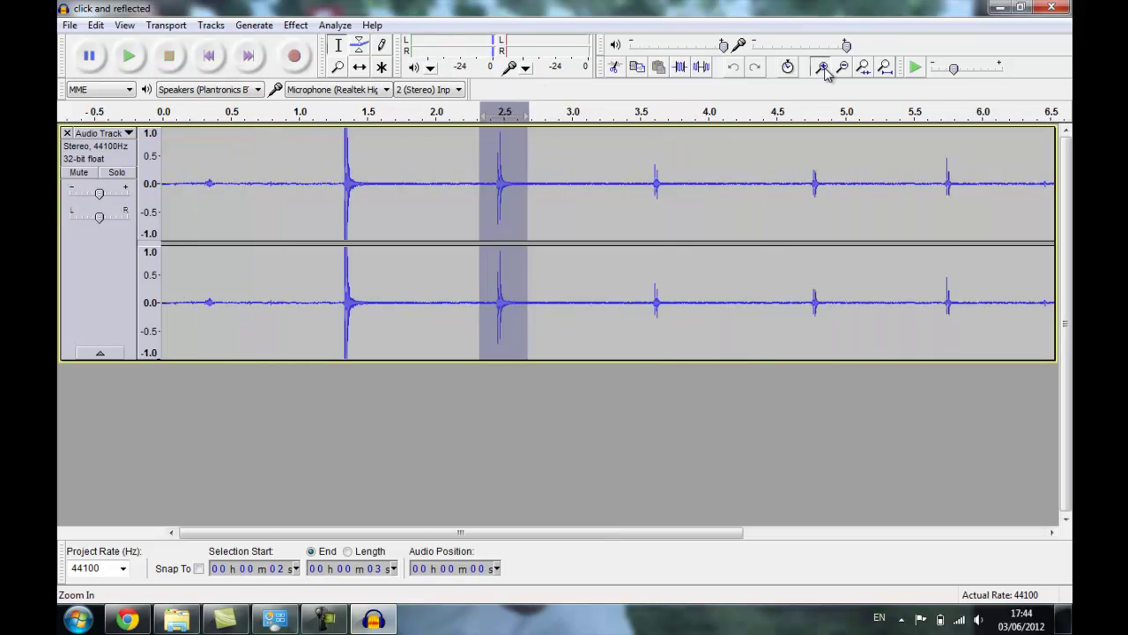
{"action": "left_click", "coordinate": [824, 67]}
{"action": "left_click", "coordinate": [824, 67]}
{"action": "left_click", "coordinate": [647, 269]}
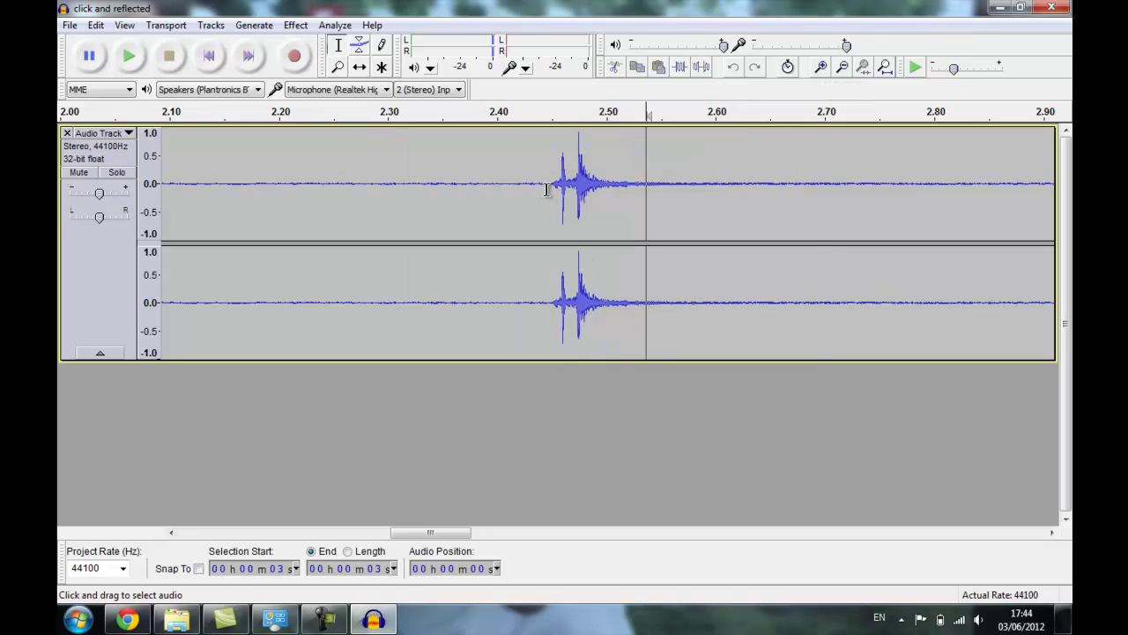
{"action": "left_click_drag", "start_coordinate": [546, 189], "coordinate": [599, 200]}
{"action": "left_click", "coordinate": [129, 56]}
{"action": "left_click", "coordinate": [129, 57]}
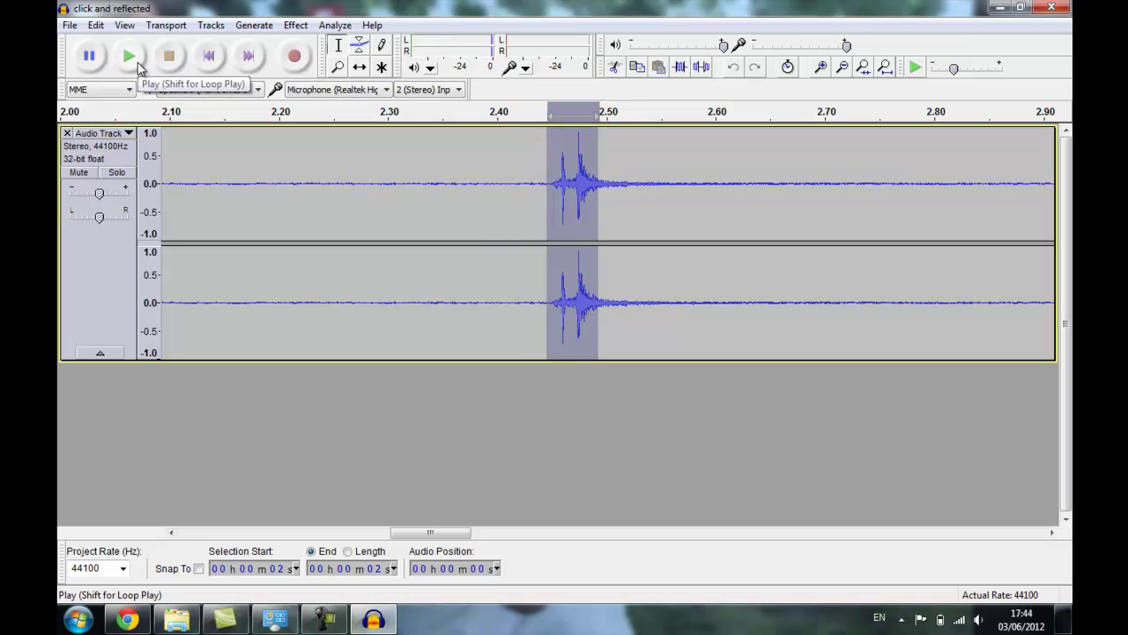
{"action": "left_click", "coordinate": [541, 251]}
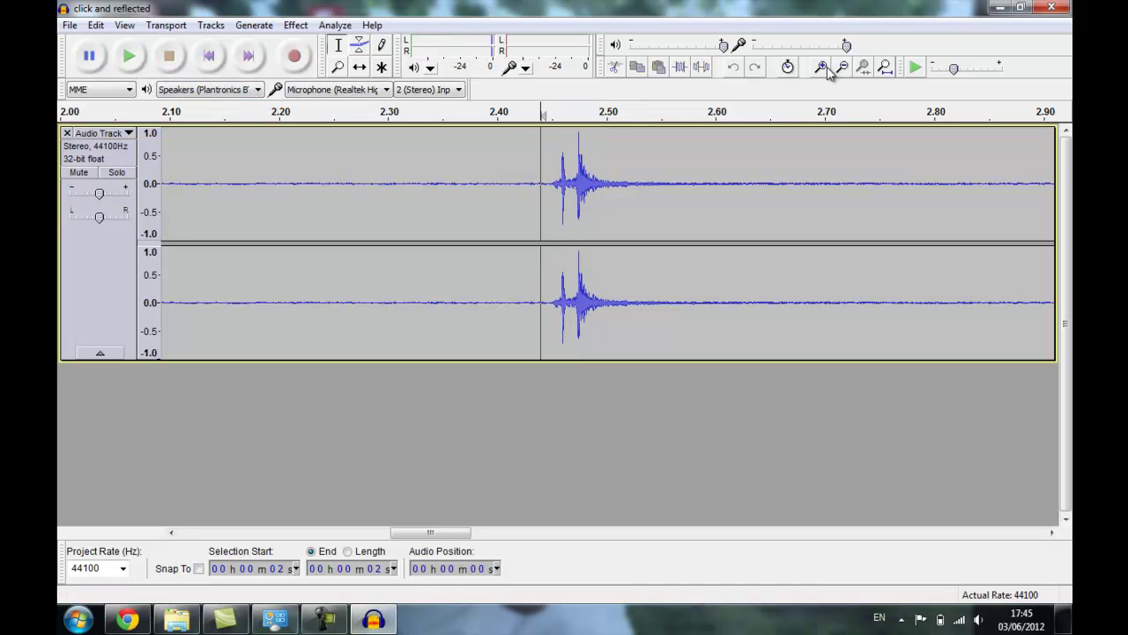
Zoom in twice more and audition the first click peak near 2.460 s
{"action": "left_click", "coordinate": [822, 68]}
{"action": "left_click", "coordinate": [823, 68]}
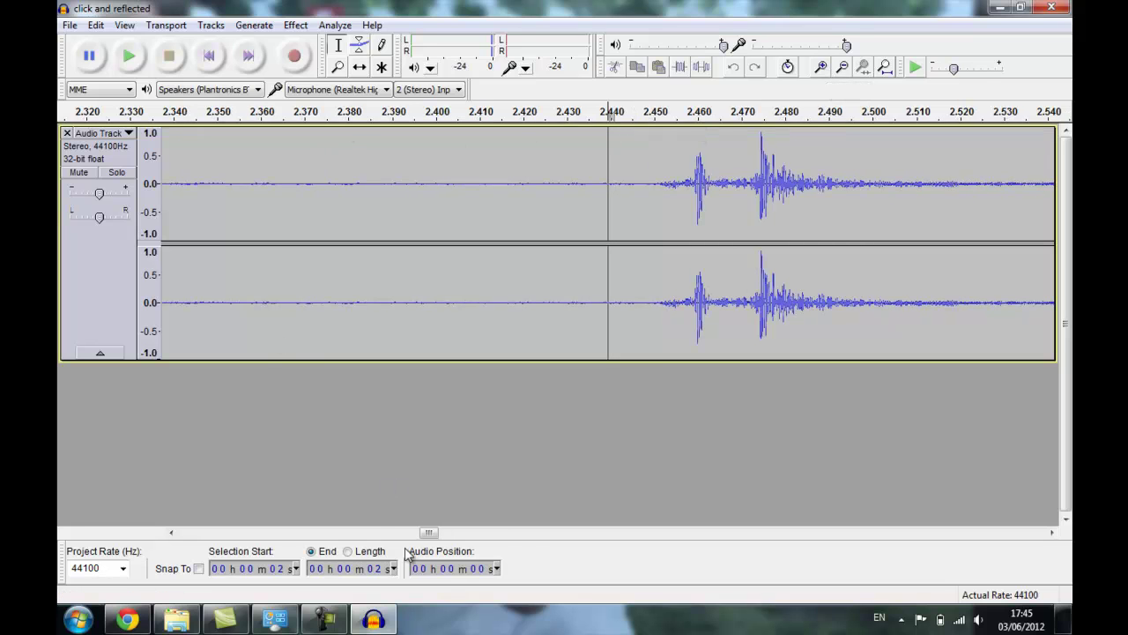
{"action": "left_click_drag", "start_coordinate": [429, 533], "coordinate": [436, 533]}
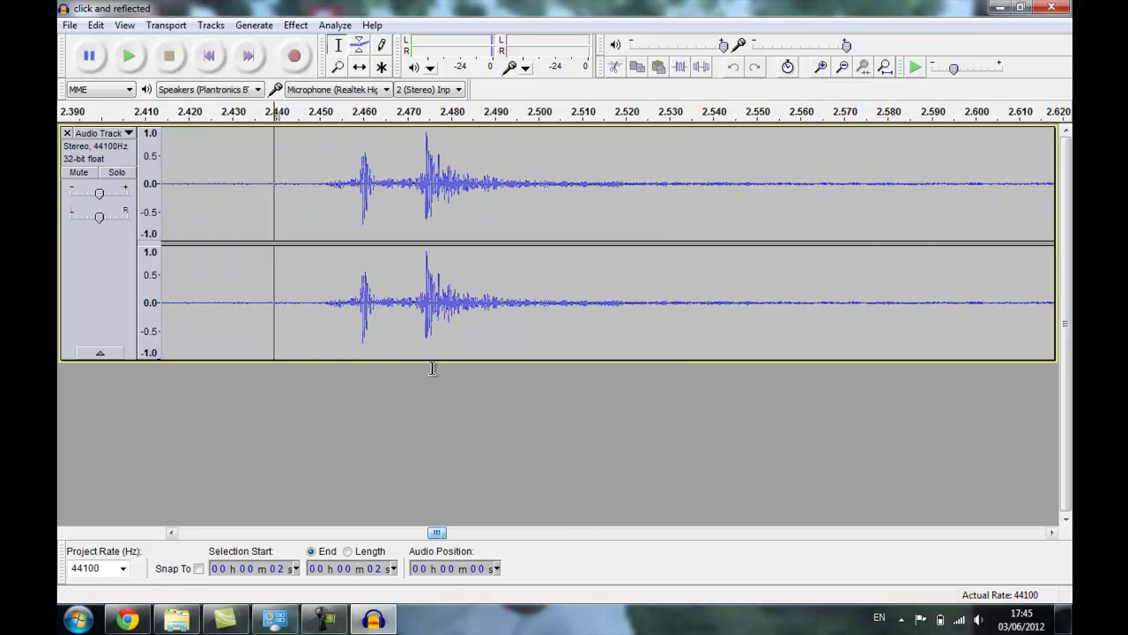
{"action": "left_click", "coordinate": [426, 351]}
{"action": "left_click_drag", "start_coordinate": [349, 178], "coordinate": [378, 192]}
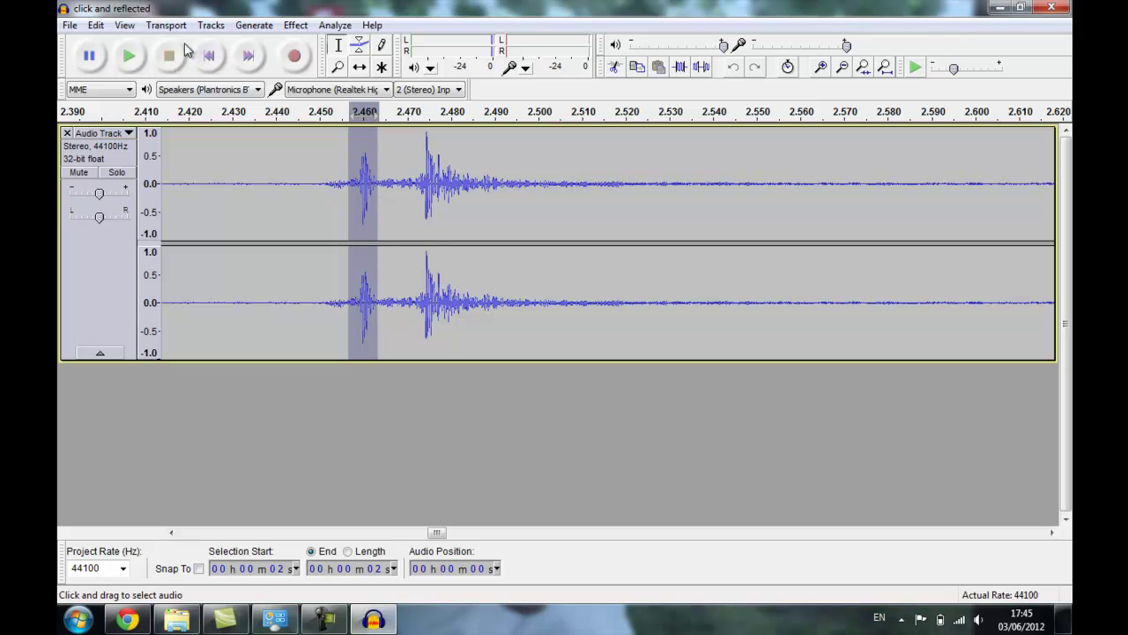
{"action": "left_click", "coordinate": [127, 56]}
{"action": "left_click", "coordinate": [128, 56]}
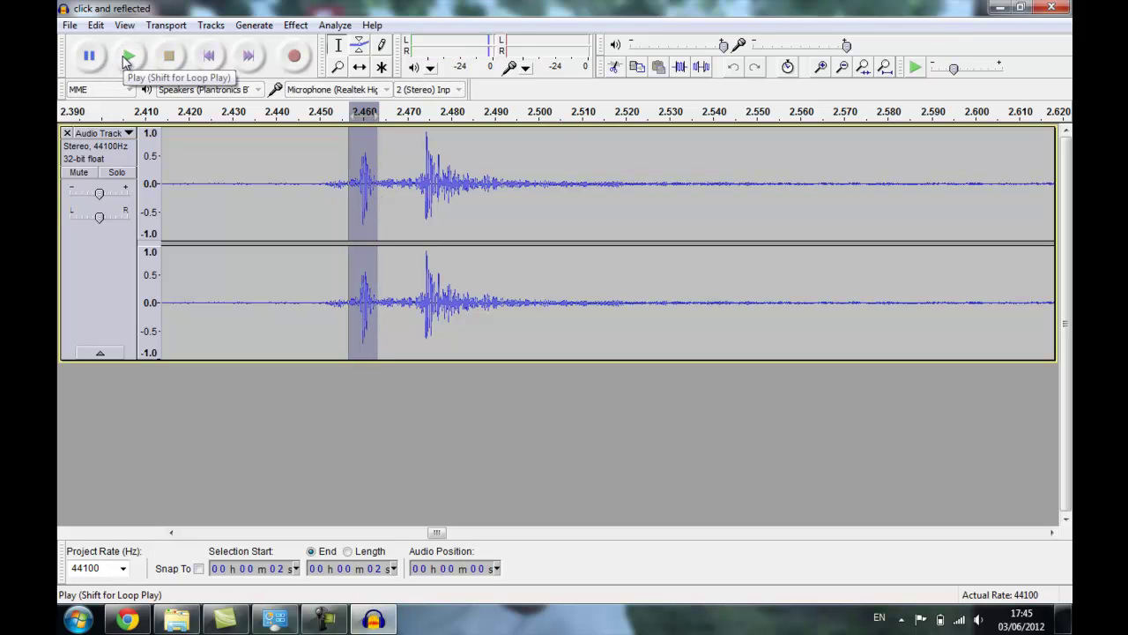
Compare the echo (2.470–2.482 s) with the first click, then mark the first peak at 2.460 s
{"action": "left_click", "coordinate": [417, 180]}
{"action": "left_click_drag", "start_coordinate": [406, 180], "coordinate": [458, 182]}
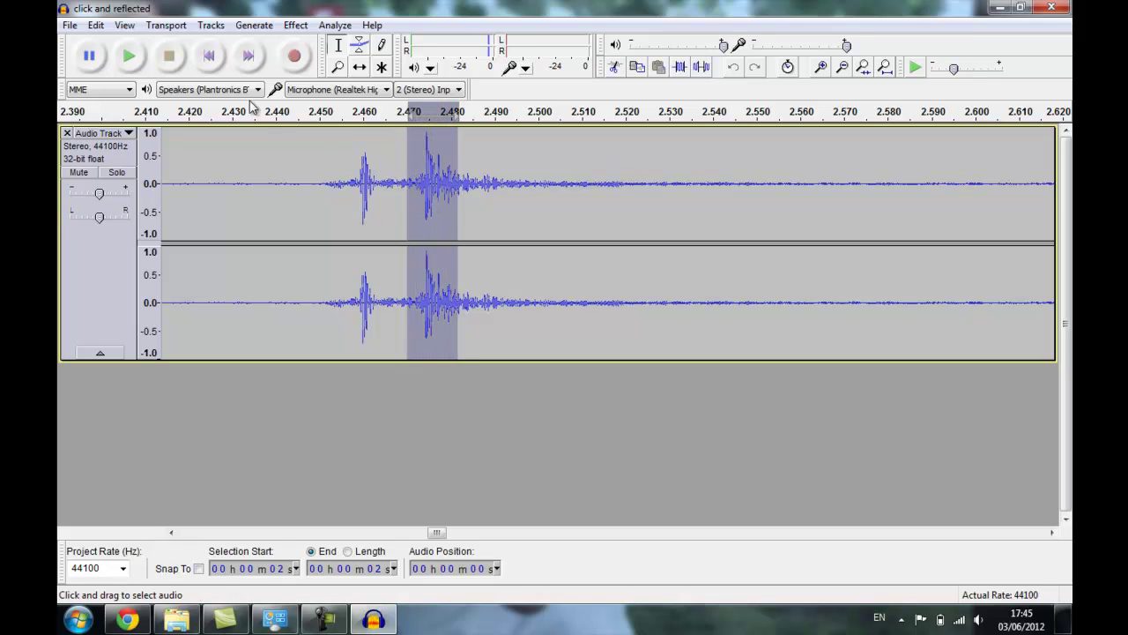
{"action": "left_click", "coordinate": [127, 59]}
{"action": "left_click_drag", "start_coordinate": [319, 196], "coordinate": [381, 213]}
{"action": "left_click", "coordinate": [129, 58]}
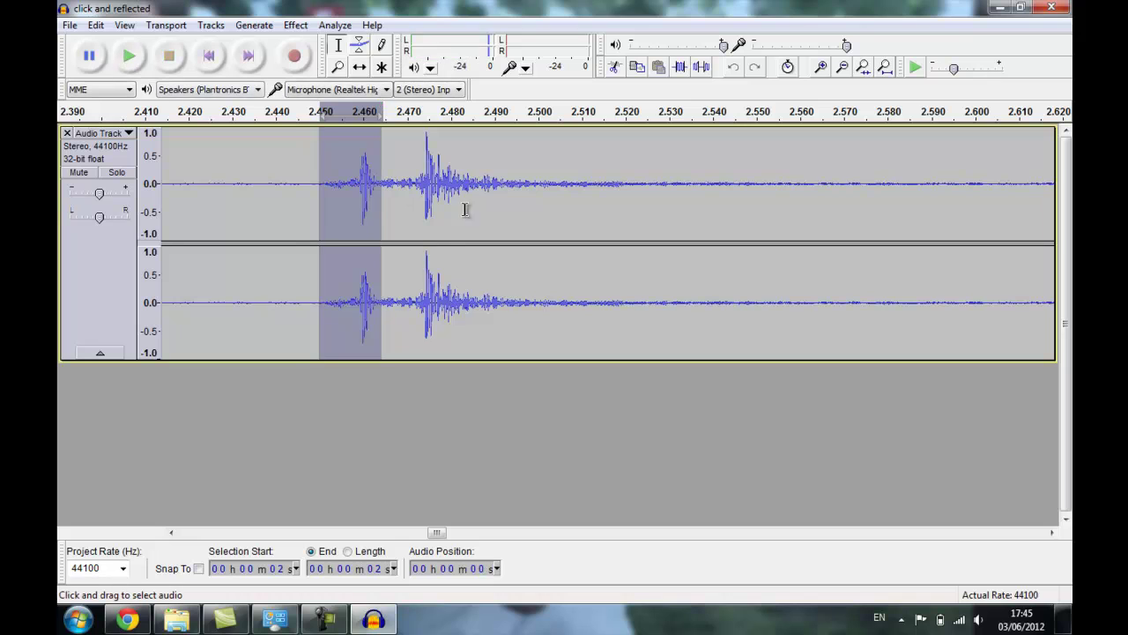
{"action": "left_click_drag", "start_coordinate": [412, 175], "coordinate": [460, 195]}
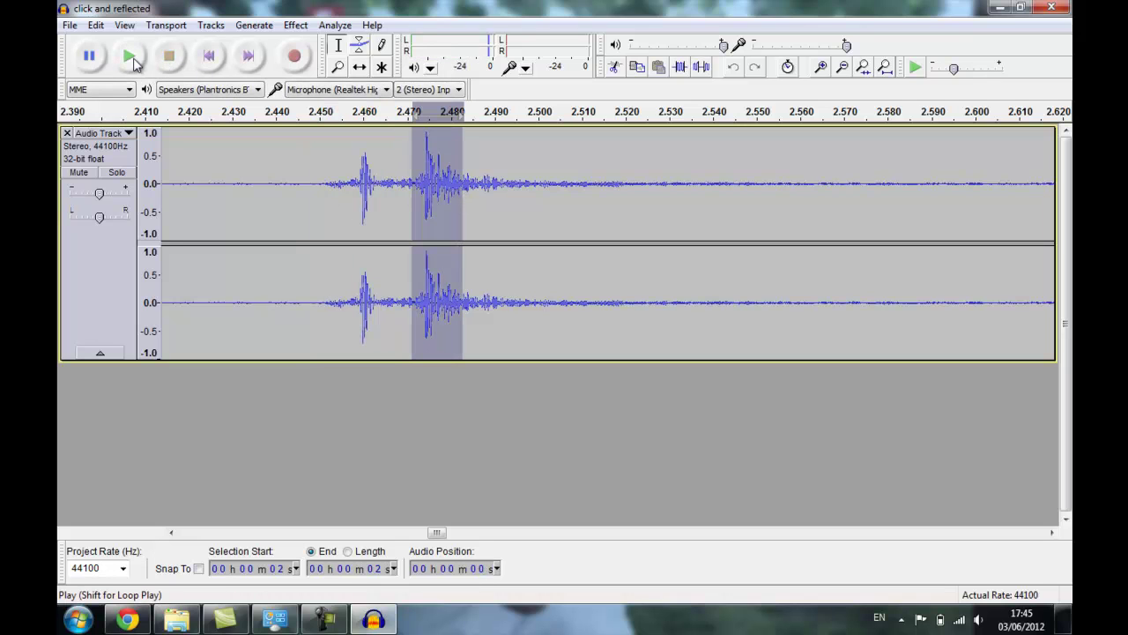
{"action": "left_click", "coordinate": [626, 269]}
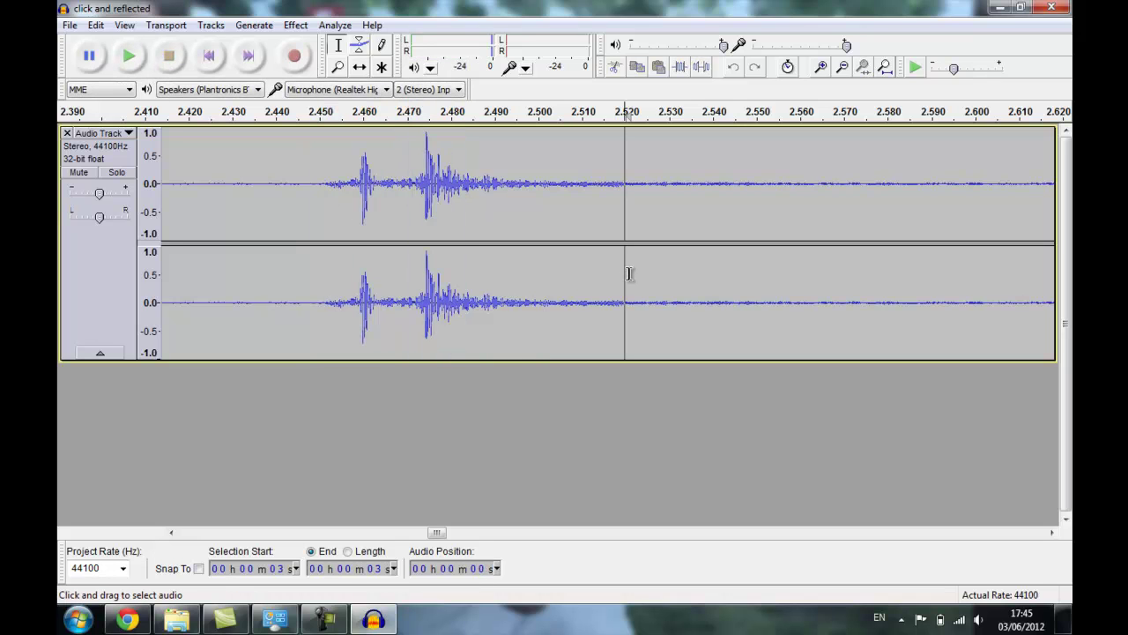
{"action": "left_click", "coordinate": [363, 173]}
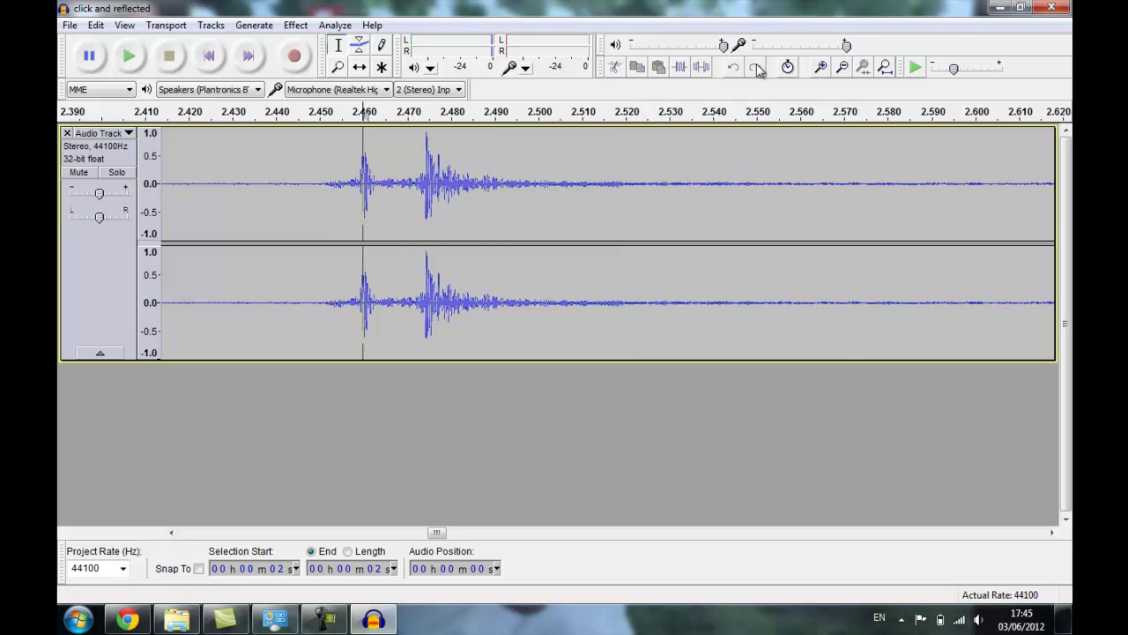
Zoom in twice, center the view on 2.44–2.49 s, and mark the first peak at 2.460 s
{"action": "left_click", "coordinate": [821, 68]}
{"action": "left_click", "coordinate": [821, 69]}
{"action": "left_click", "coordinate": [680, 299]}
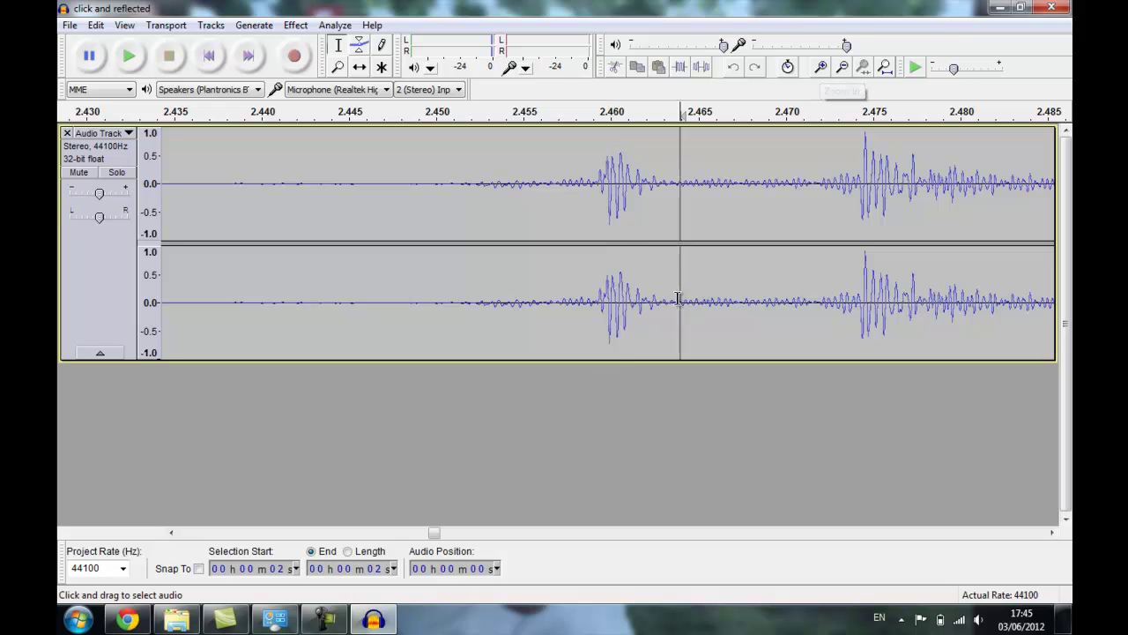
{"action": "left_click_drag", "start_coordinate": [434, 535], "coordinate": [436, 537]}
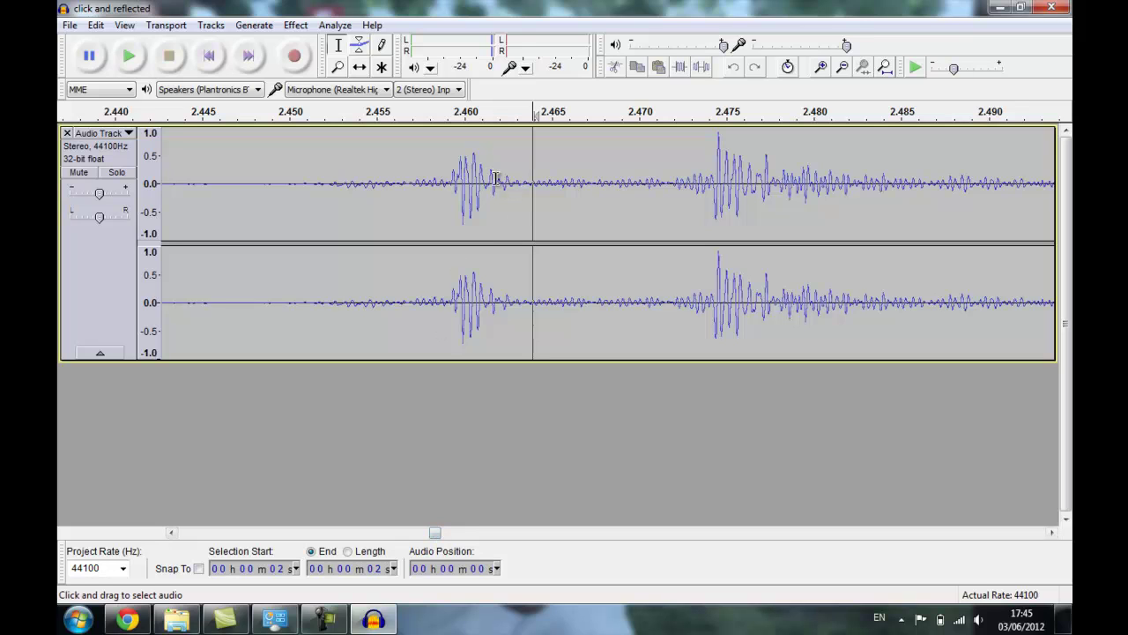
{"action": "left_click", "coordinate": [468, 161]}
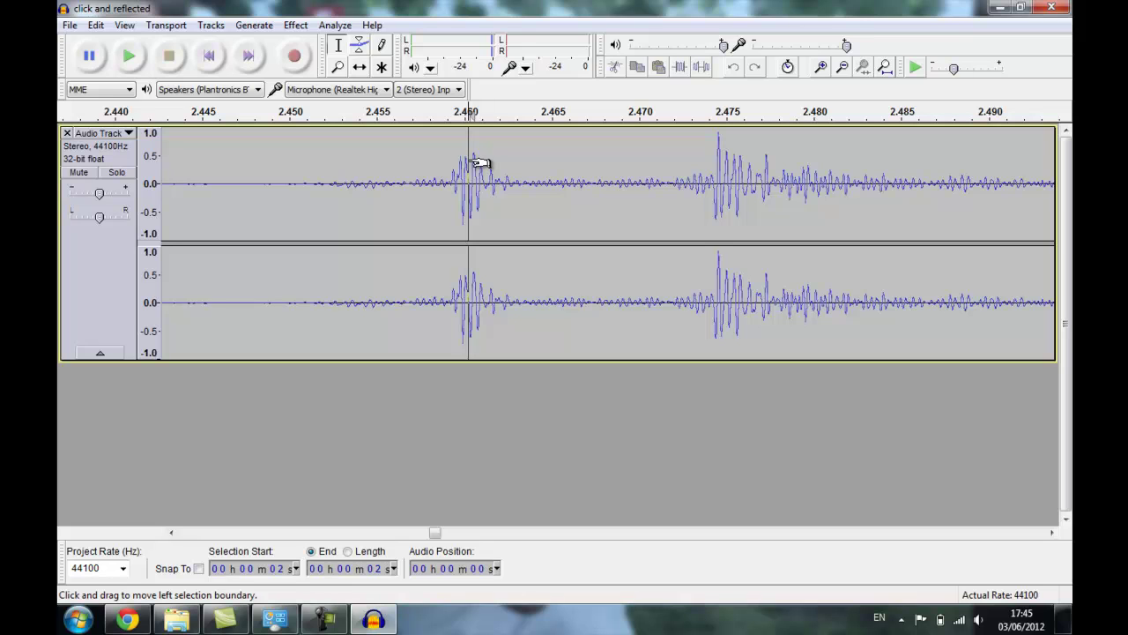
Mark the echo's peak at about 2.475 s
{"action": "left_click", "coordinate": [730, 163]}
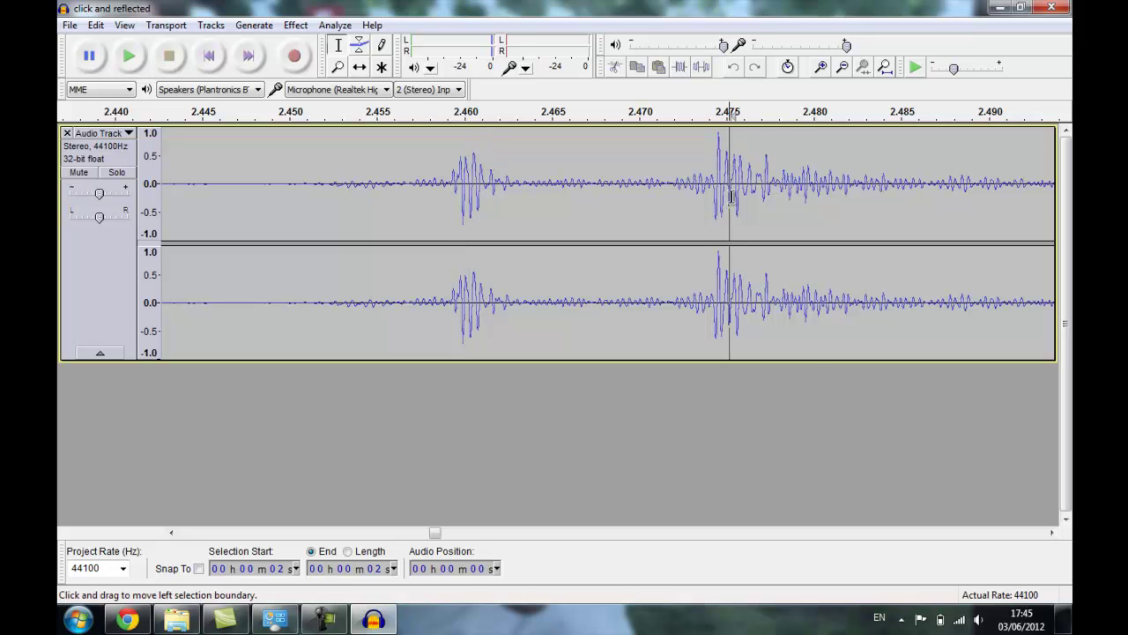
{"action": "left_click", "coordinate": [726, 163]}
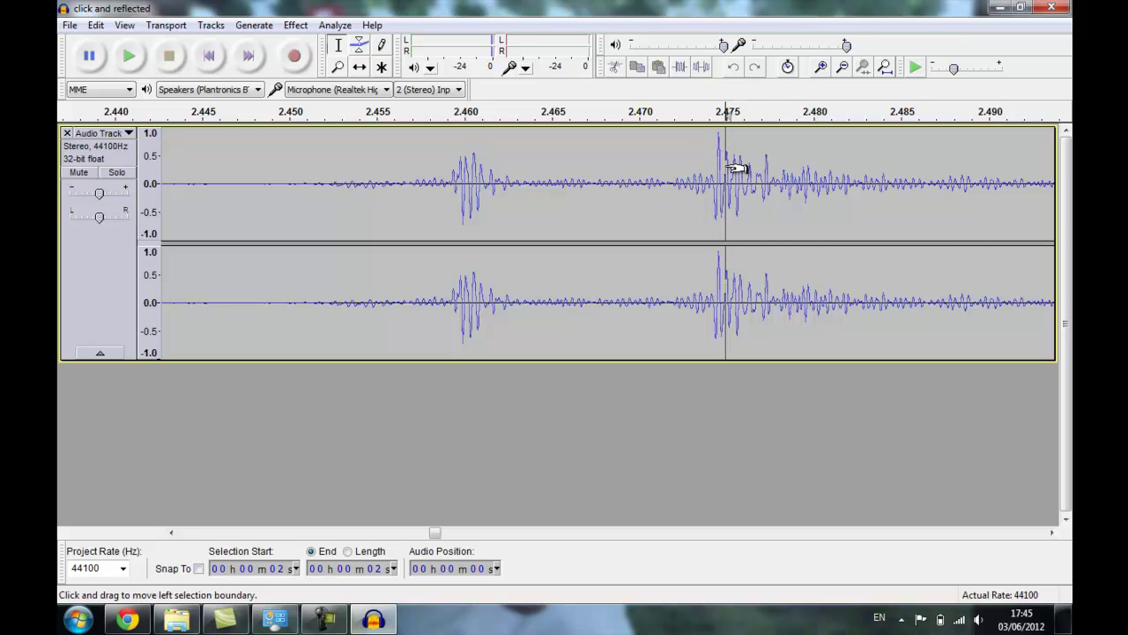
{"action": "left_click", "coordinate": [751, 155]}
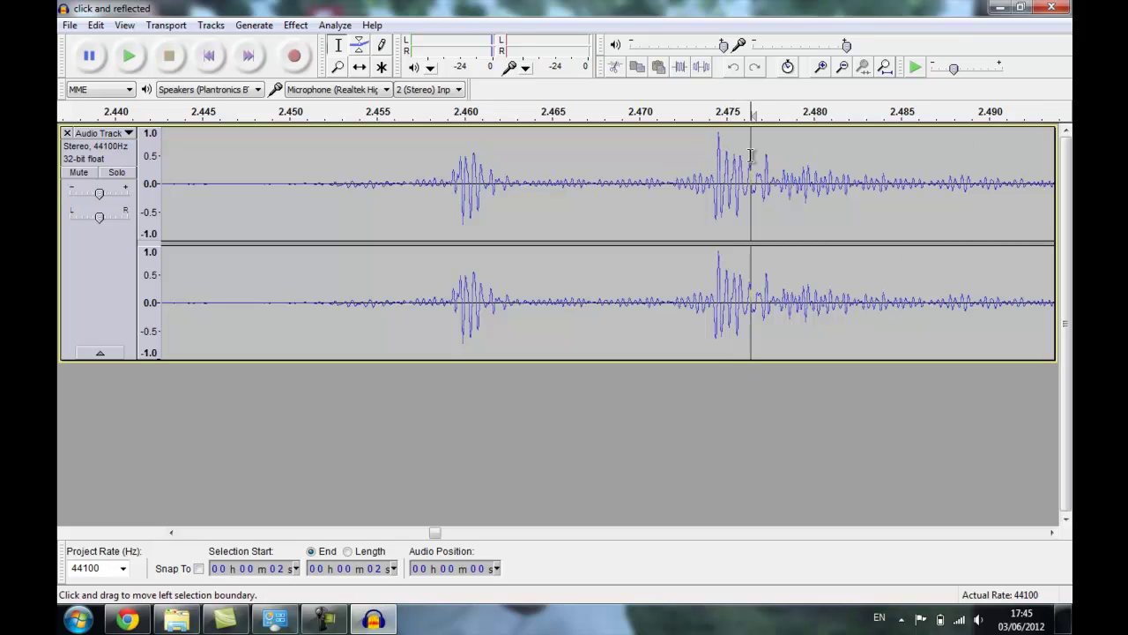
{"action": "left_click", "coordinate": [728, 154]}
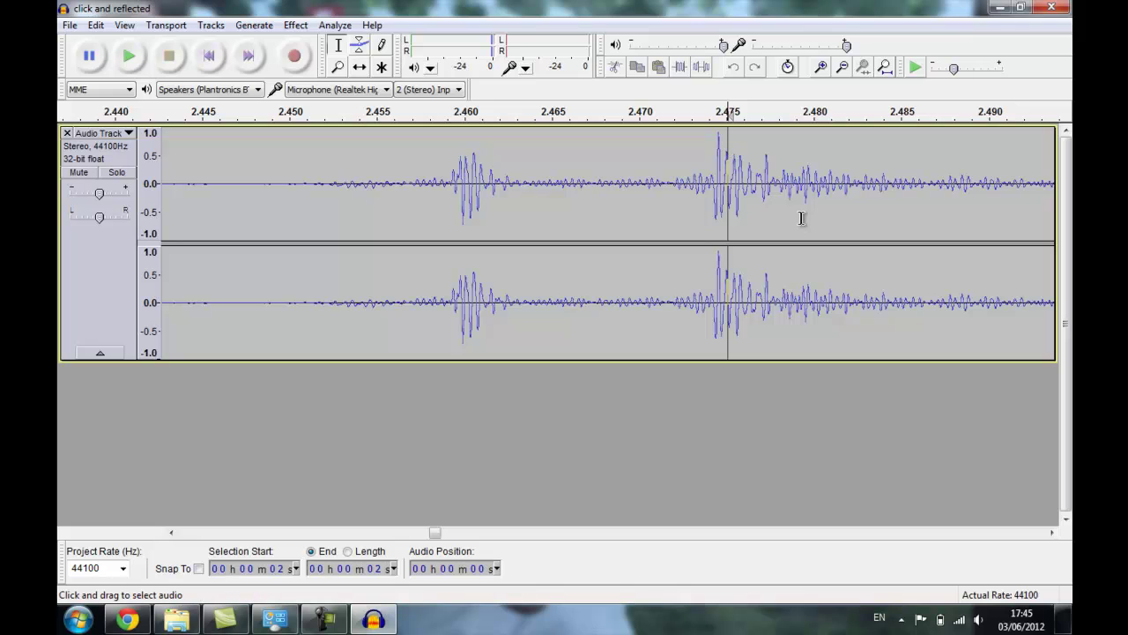